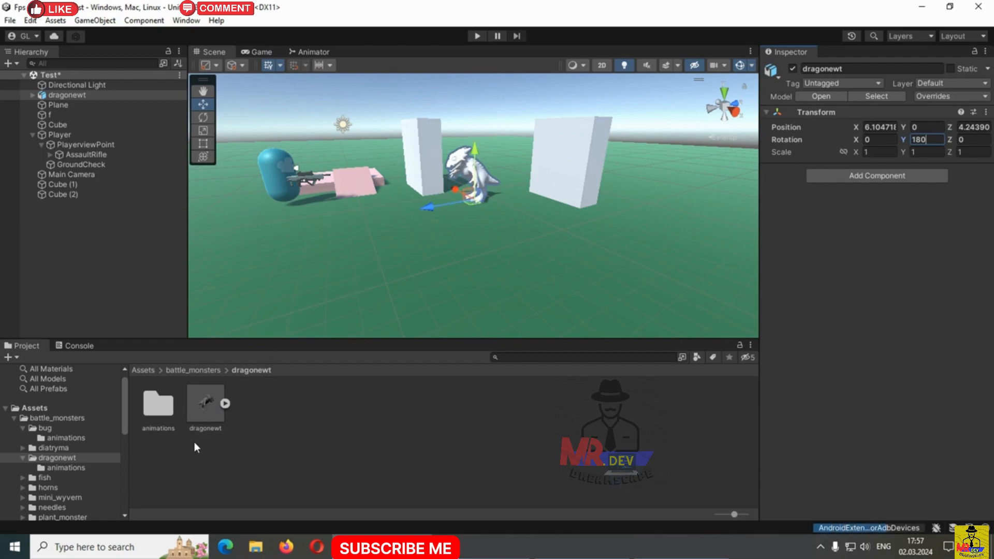
- Extract the dragonewt model's textures into the dragonewt folder with the normal map import fixed, and check the monster in the Game view
{"action": "left_click", "coordinate": [207, 404]}
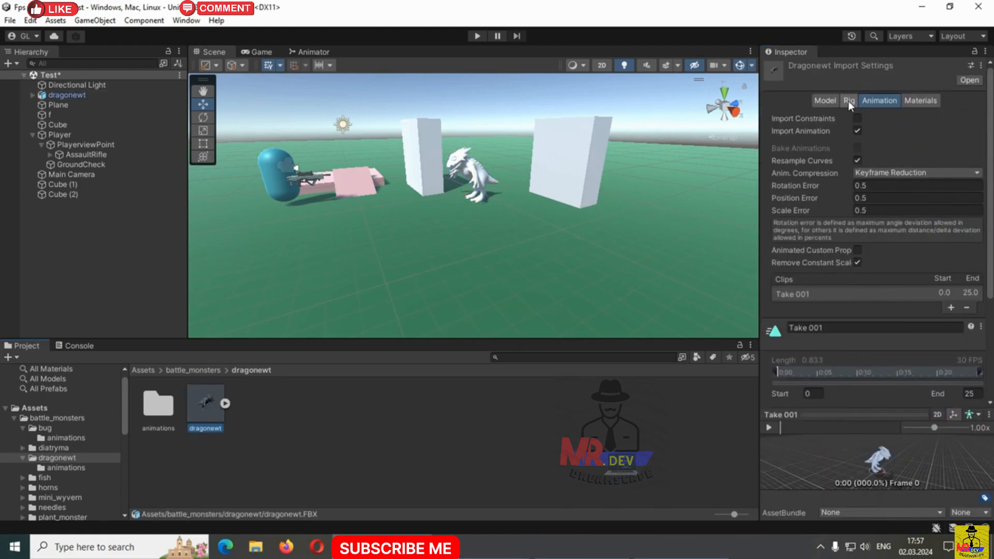
{"action": "left_click", "coordinate": [922, 101]}
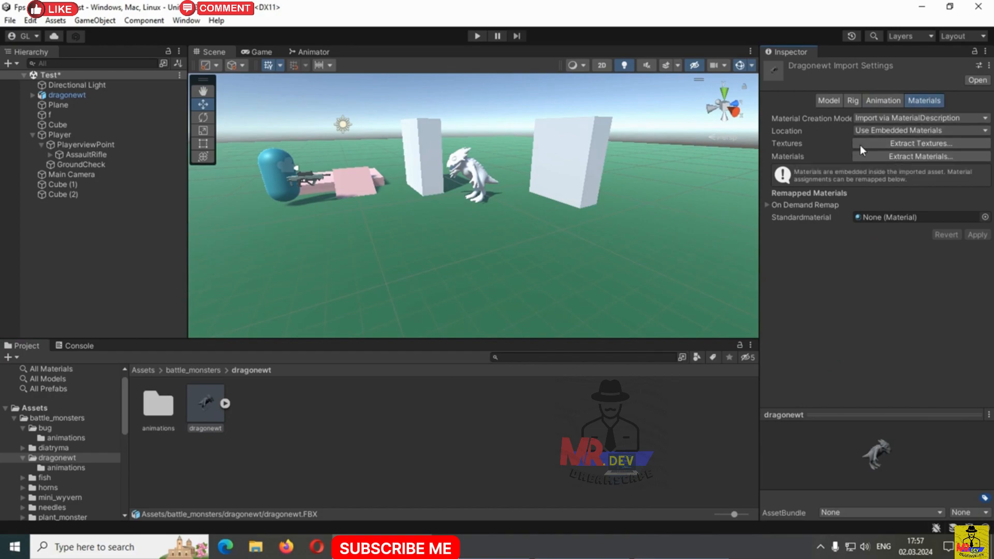
{"action": "left_click", "coordinate": [911, 144]}
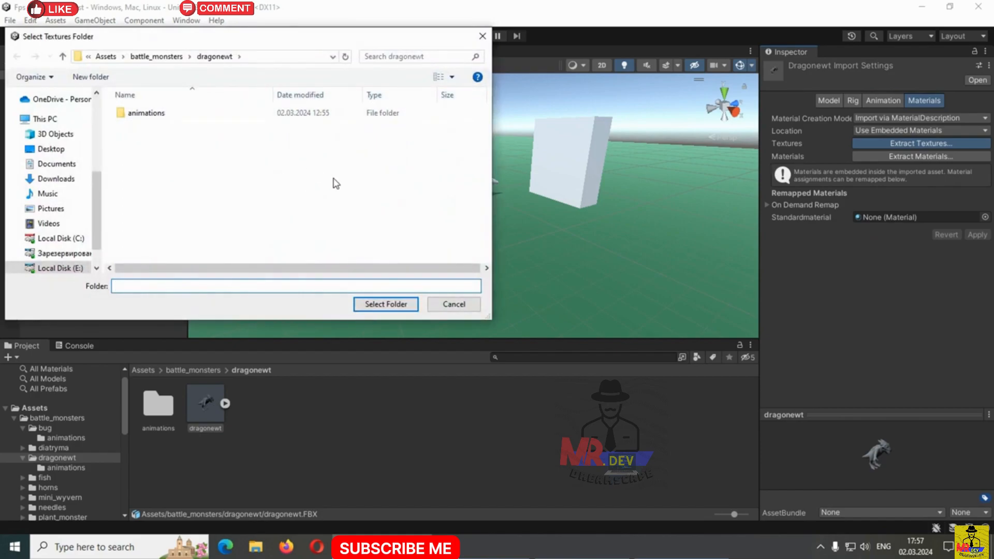
{"action": "left_click", "coordinate": [384, 306]}
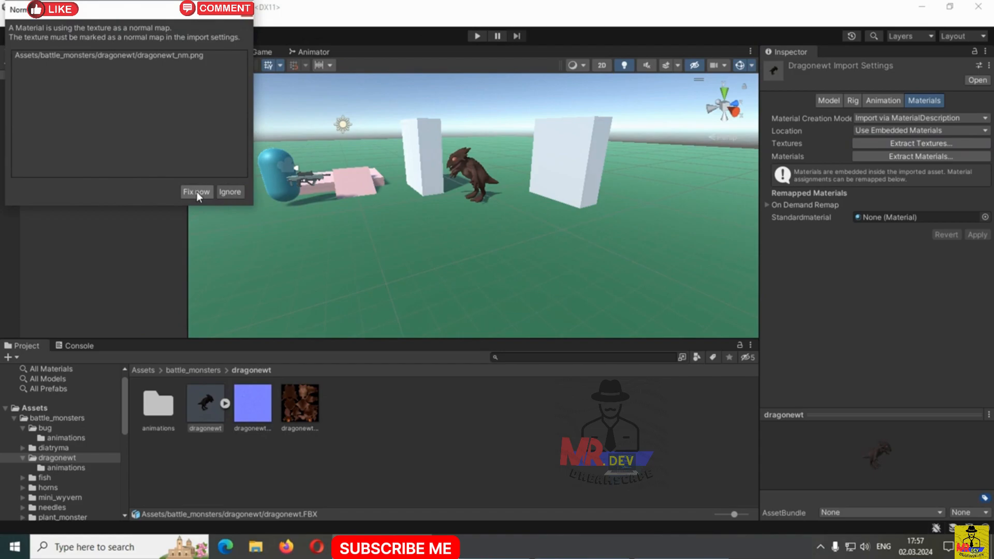
{"action": "left_click", "coordinate": [196, 192]}
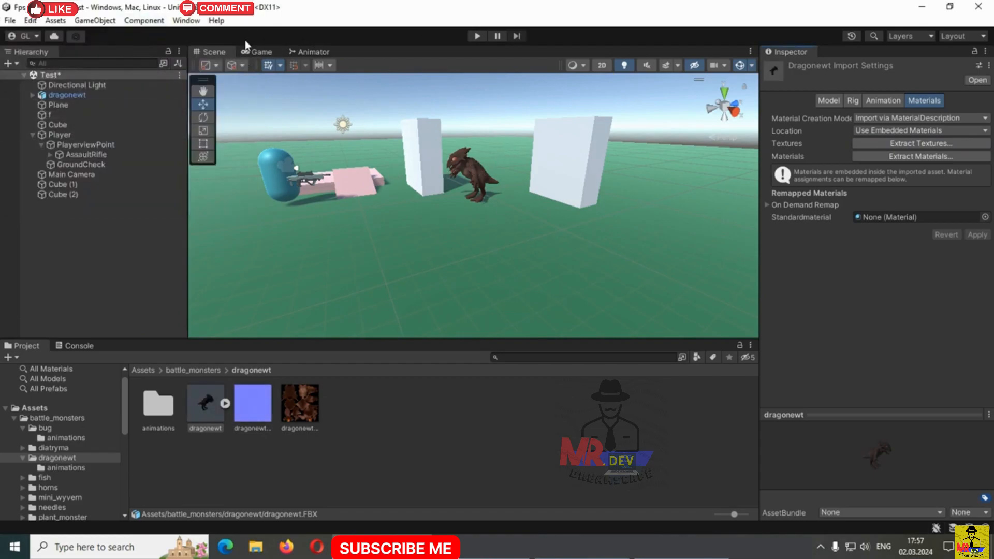
{"action": "left_click", "coordinate": [256, 52]}
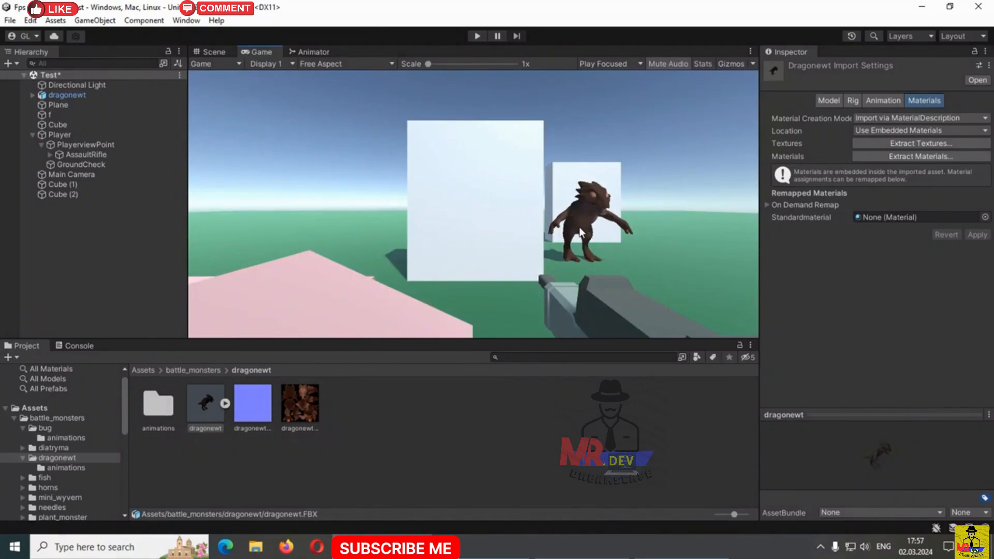
{"action": "left_click", "coordinate": [213, 52]}
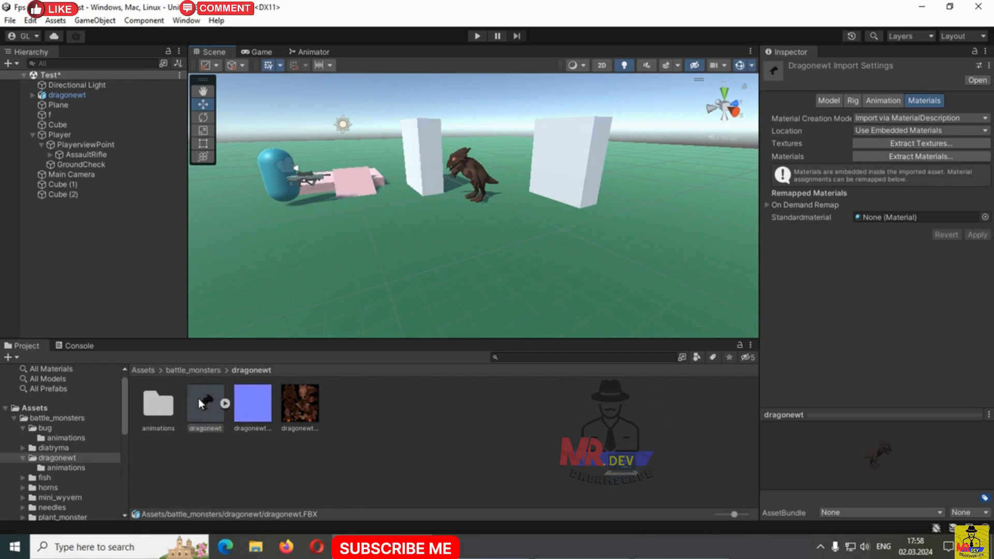
- Open the dragonewt animations folder and examine the contents of the alerted_forward file, including its Take 001 clip
{"action": "double_click", "coordinate": [159, 408]}
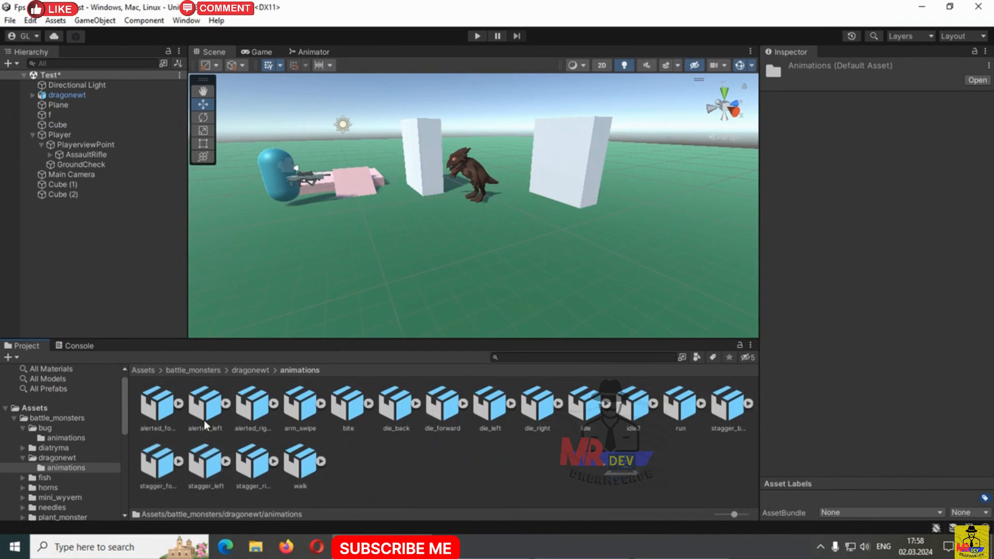
{"action": "left_click", "coordinate": [152, 409]}
{"action": "left_click", "coordinate": [205, 408]}
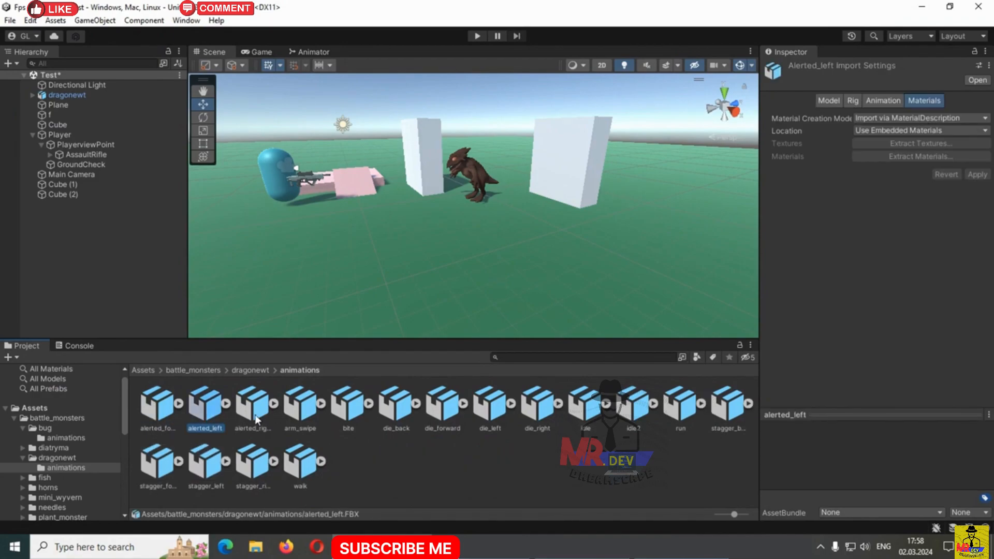
{"action": "left_click", "coordinate": [180, 404]}
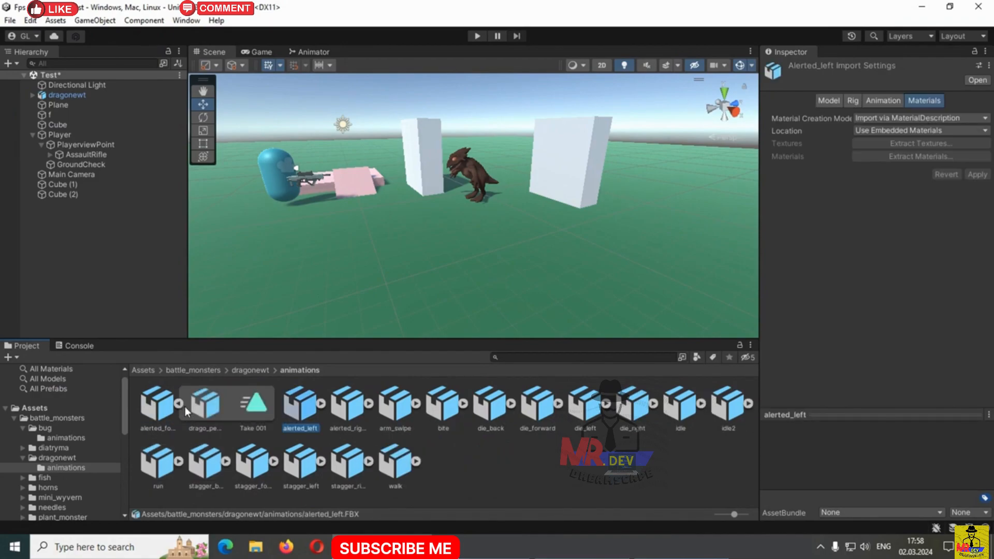
{"action": "left_click", "coordinate": [205, 410]}
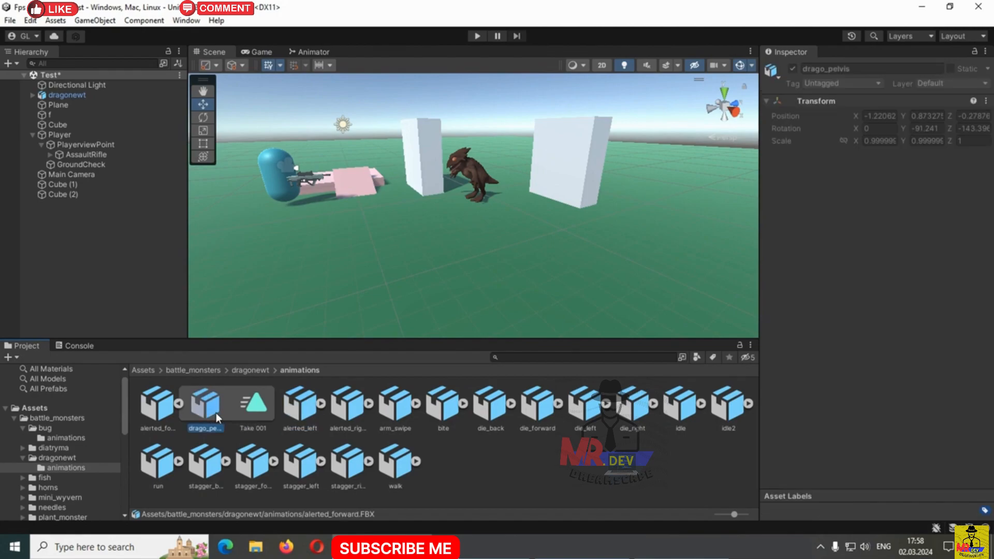
{"action": "left_click", "coordinate": [253, 411]}
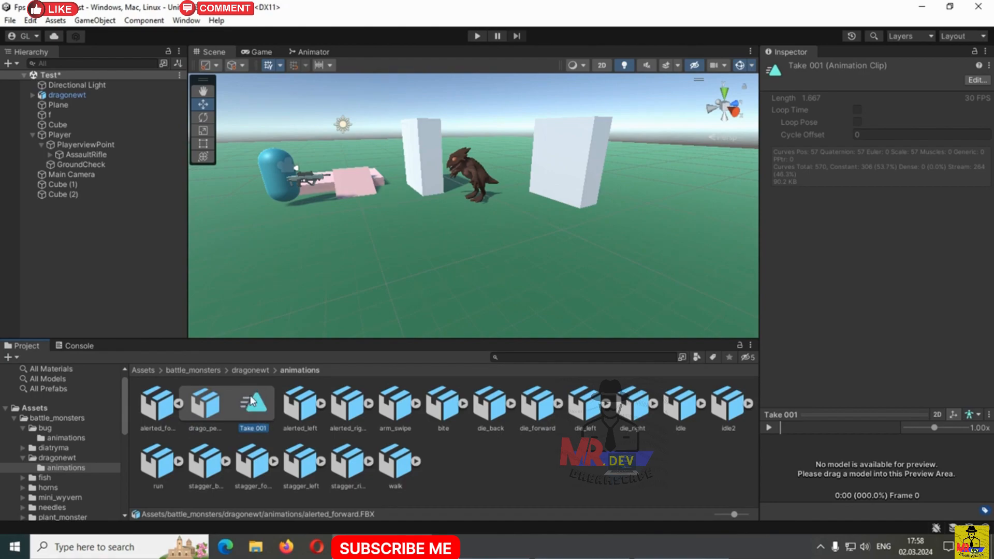
{"action": "left_click", "coordinate": [178, 405]}
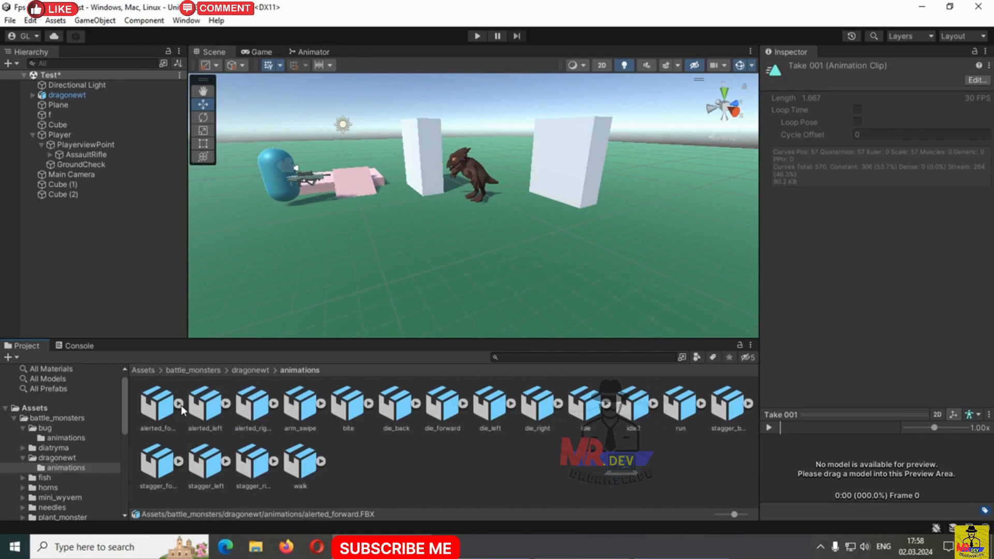
- Assign the idle file's Take 001 clip to the dragonewt scene object and show its Animator component
{"action": "left_click", "coordinate": [606, 406]}
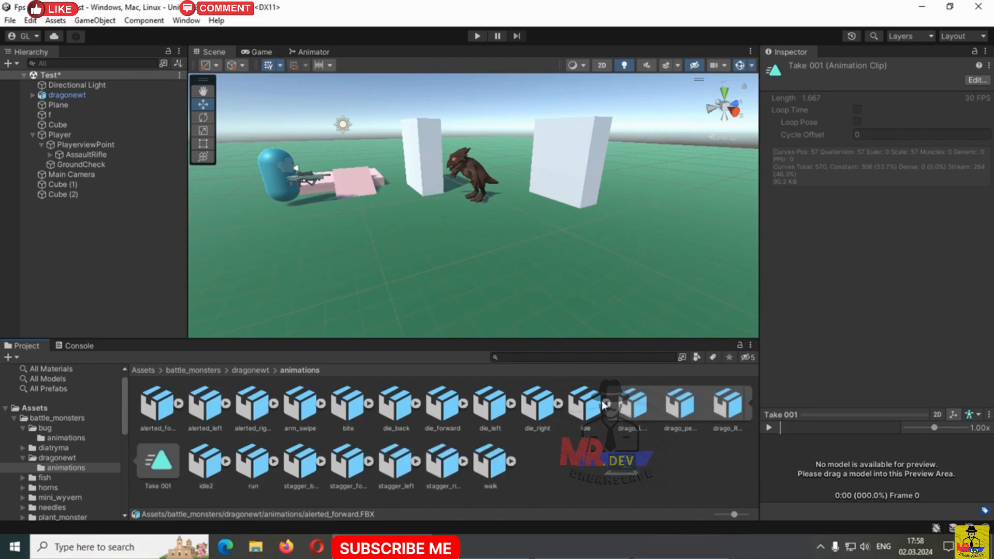
{"action": "left_click", "coordinate": [153, 480]}
{"action": "left_click_drag", "start_coordinate": [154, 464], "coordinate": [62, 96]}
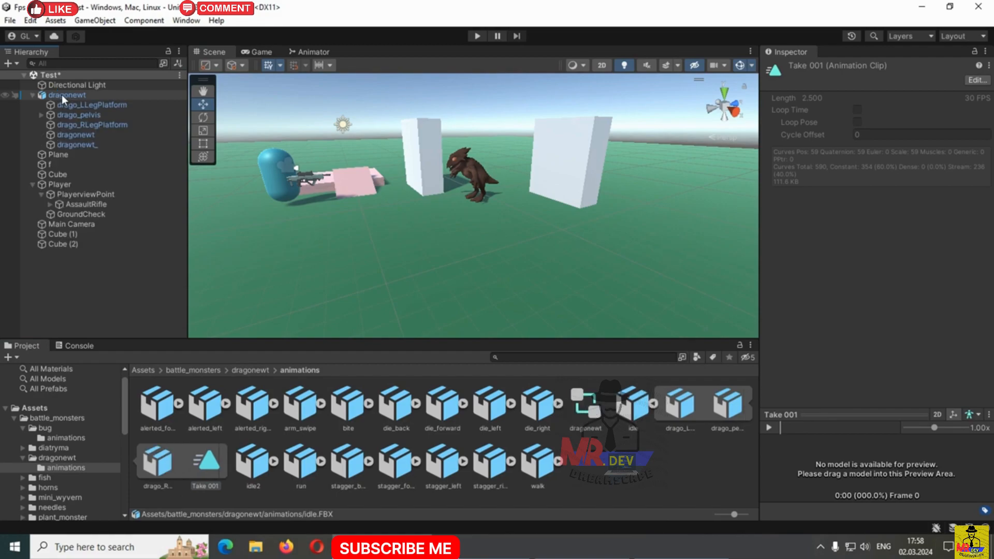
{"action": "left_click", "coordinate": [61, 95]}
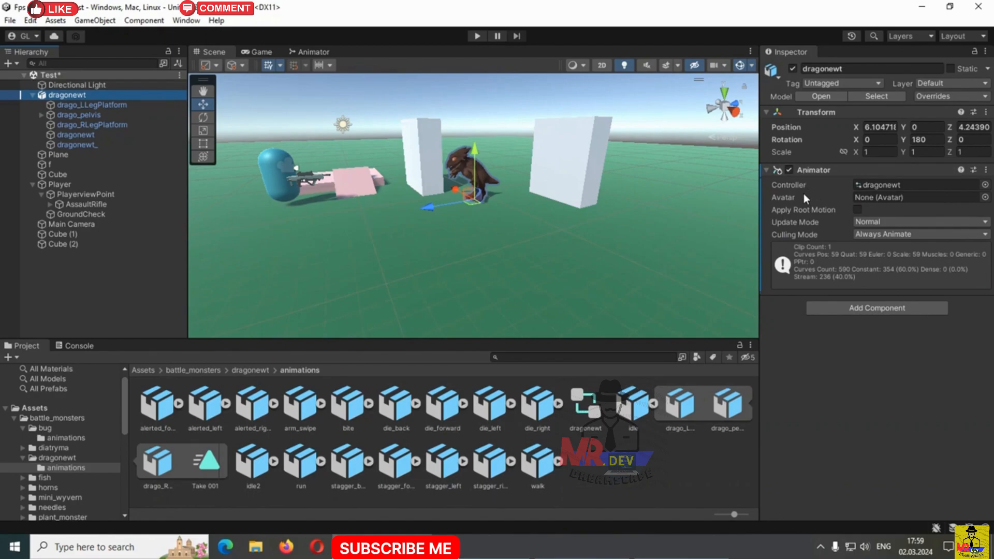
- Add the run file's Take 001 clip to the dragonewt scene object
{"action": "left_click", "coordinate": [654, 404]}
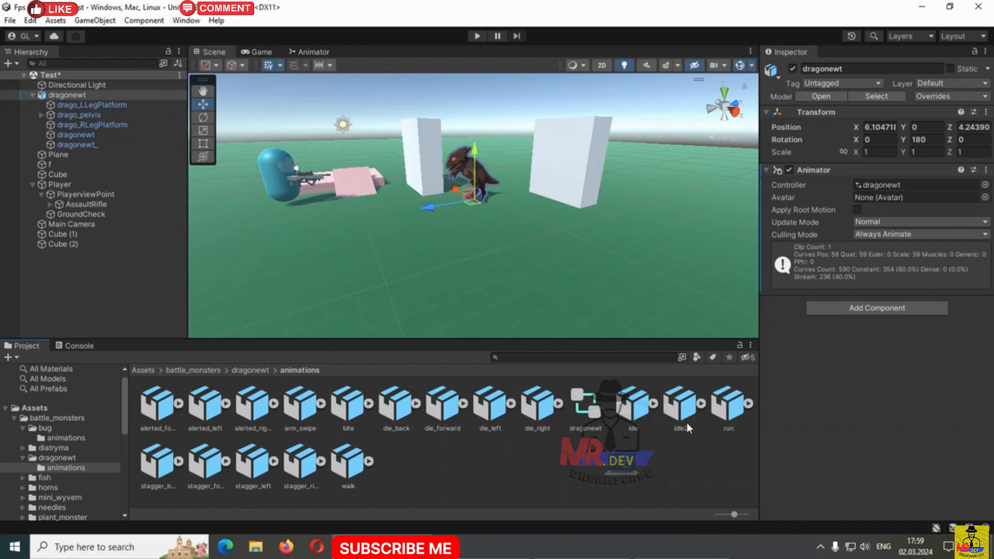
{"action": "left_click", "coordinate": [748, 404]}
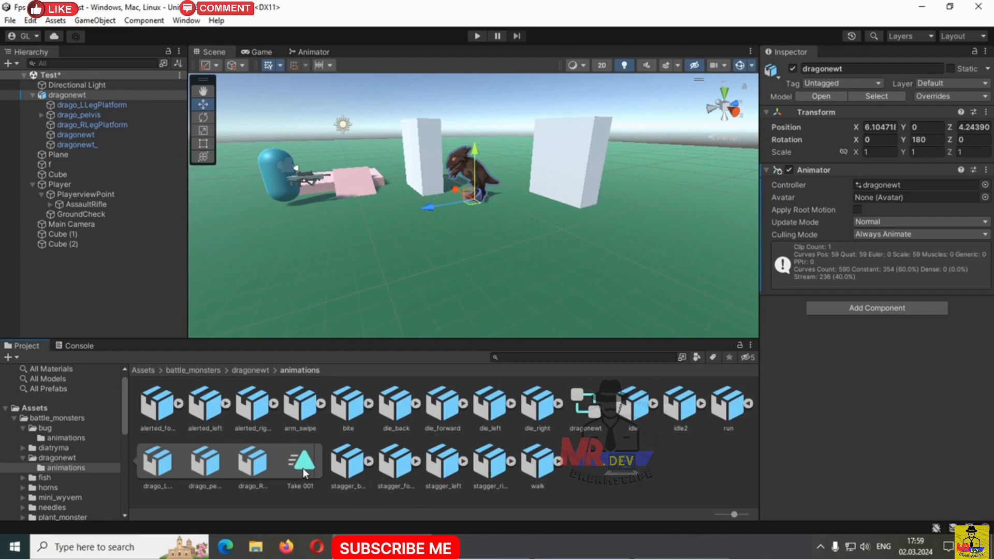
{"action": "left_click_drag", "start_coordinate": [303, 466], "coordinate": [72, 96]}
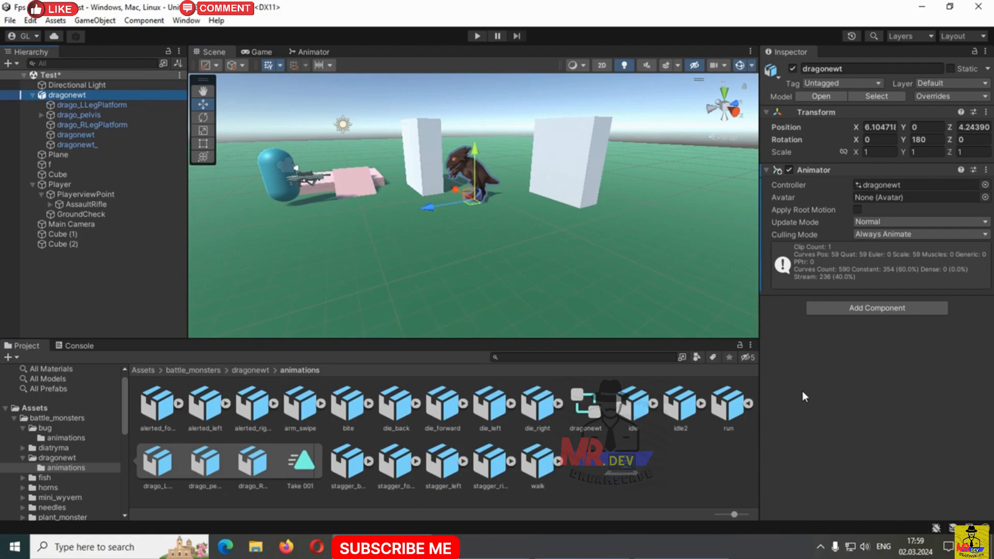
- Add the arm_swipe file's Take 001 clip to the dragonewt scene object
{"action": "left_click", "coordinate": [748, 403]}
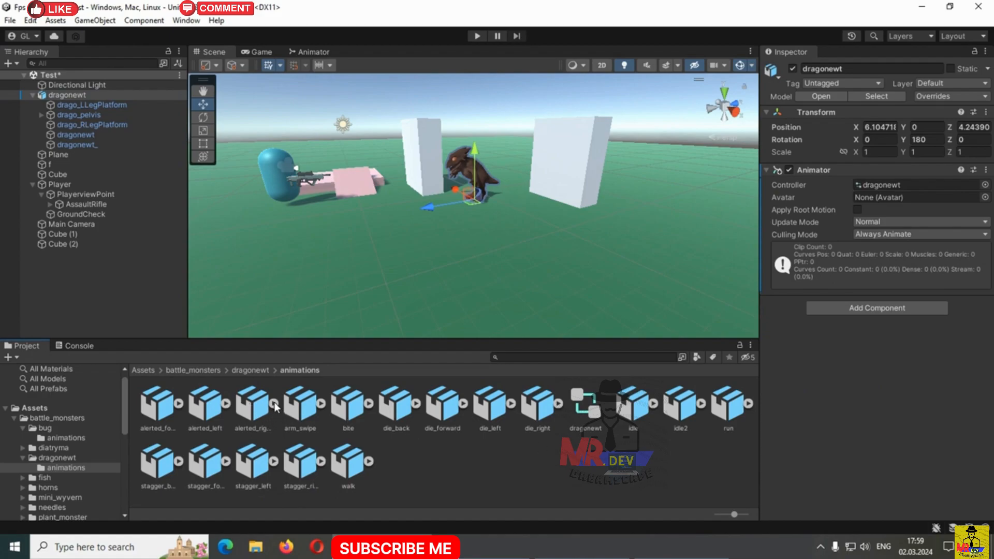
{"action": "left_click", "coordinate": [321, 403]}
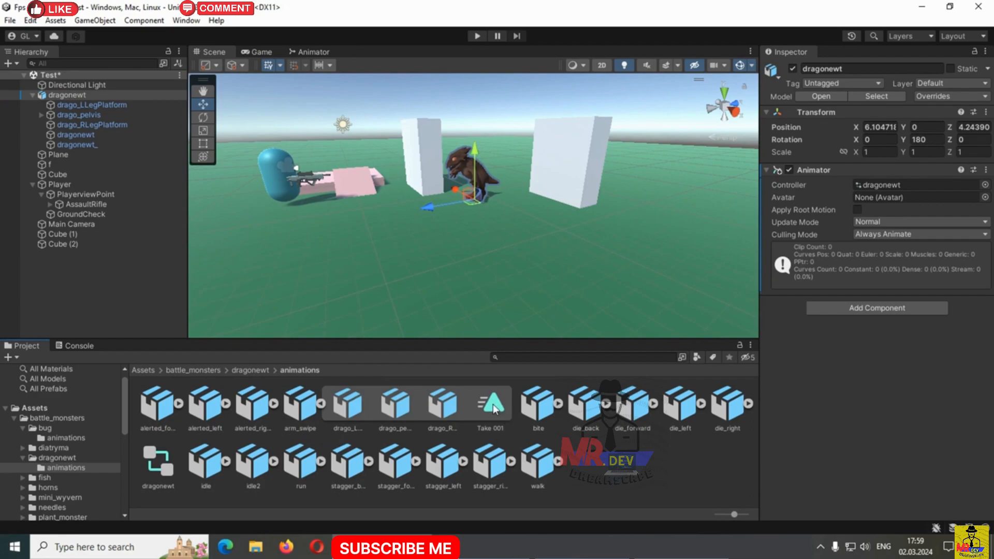
{"action": "left_click_drag", "start_coordinate": [491, 407], "coordinate": [70, 94]}
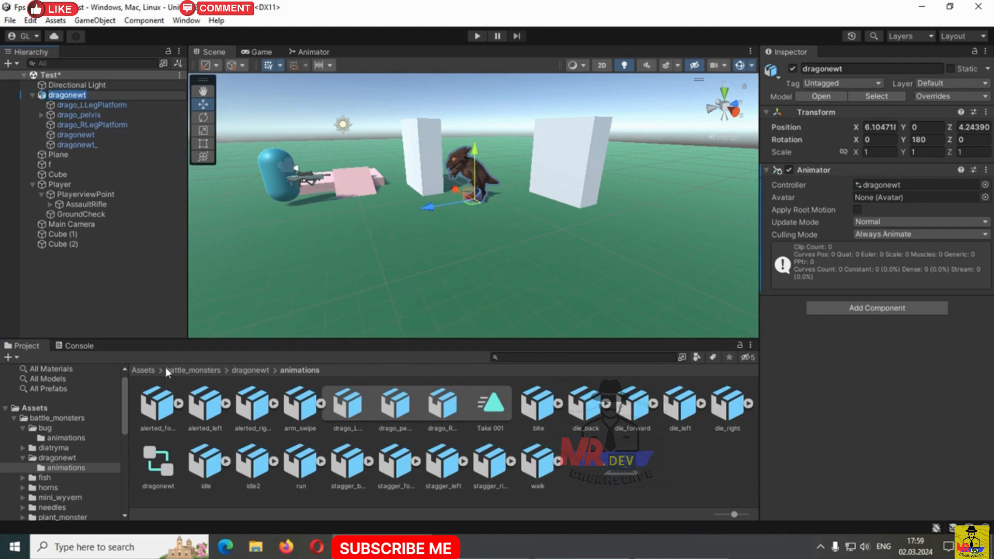
- Locate the dragonewt controller asset from the Animator component's Controller reference and open its state graph
{"action": "left_click", "coordinate": [143, 369]}
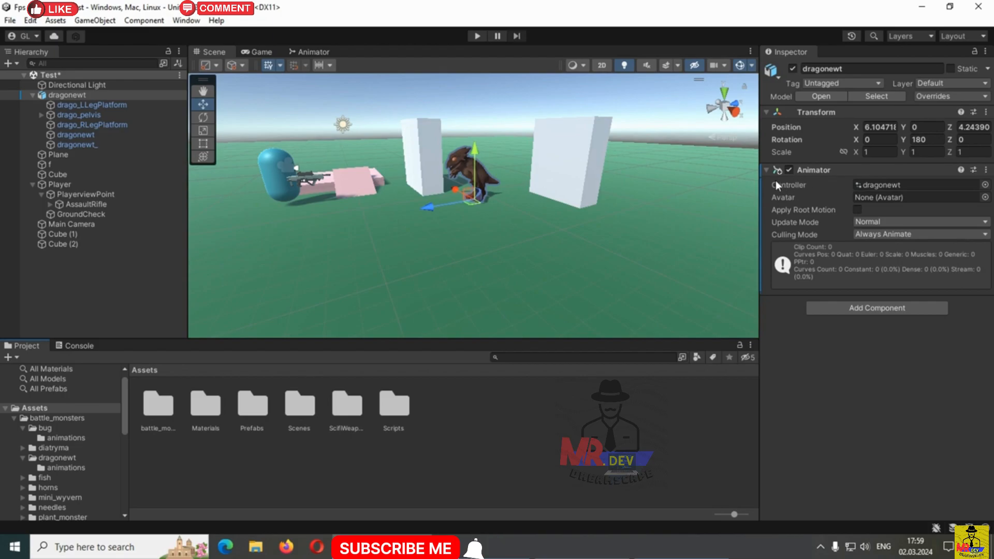
{"action": "left_click", "coordinate": [876, 186]}
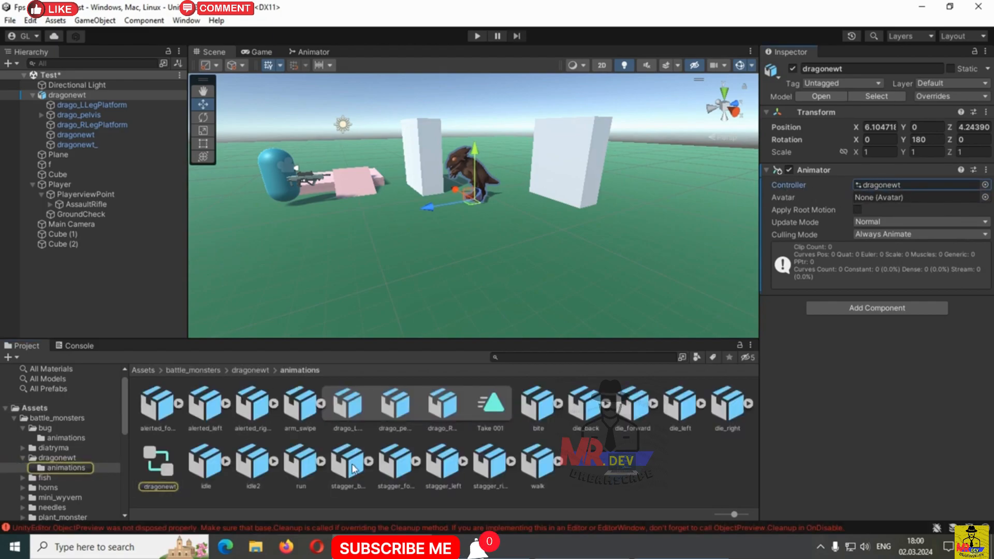
{"action": "left_click", "coordinate": [158, 474]}
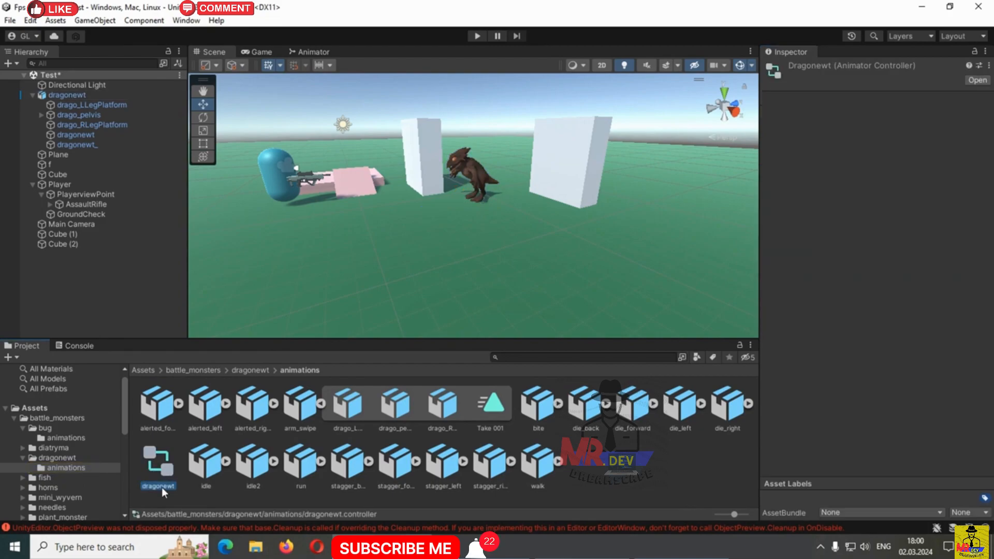
{"action": "double_click", "coordinate": [157, 473]}
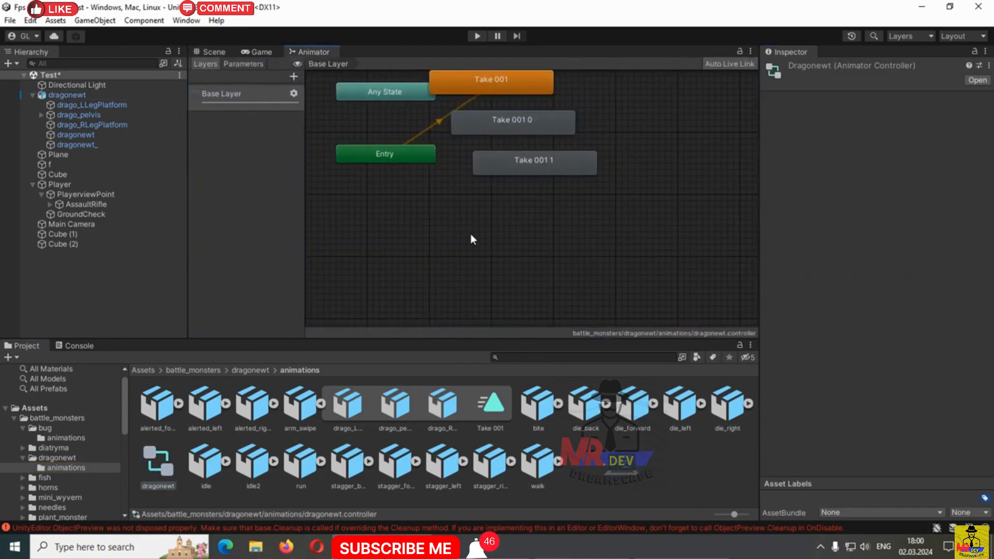
{"action": "scroll", "coordinate": [468, 82], "scroll_direction": "down", "scroll_amount": 2}
{"action": "scroll", "coordinate": [486, 77], "scroll_direction": "up", "scroll_amount": 3}
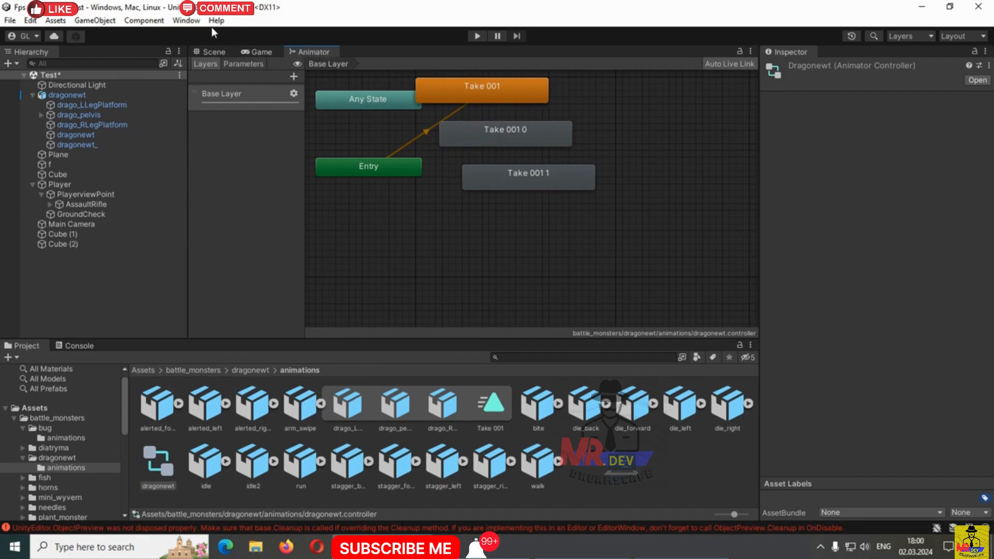
- Bring up the Animator window for dragonewt, undock it, and dock it back beside the Game view
{"action": "left_click", "coordinate": [183, 21]}
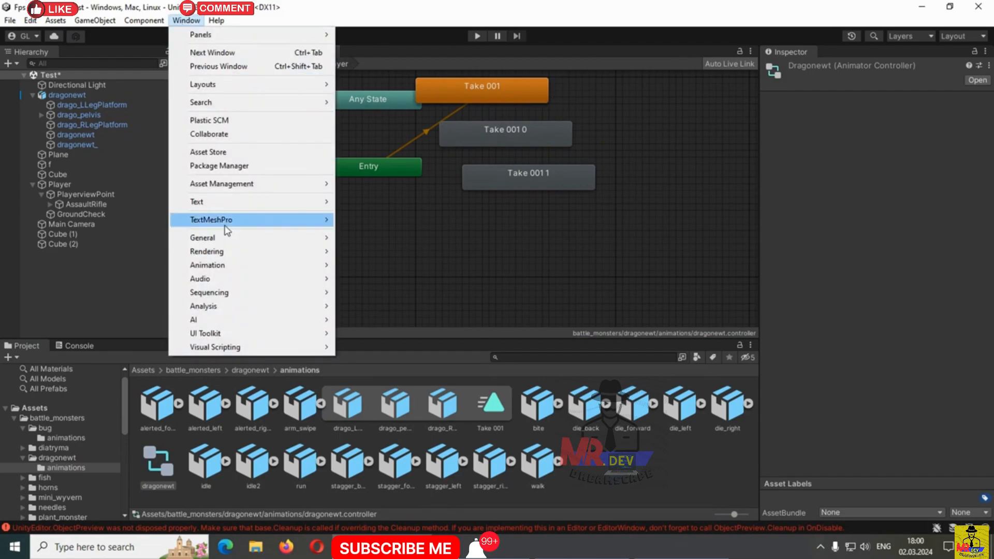
{"action": "mouse_move", "coordinate": [222, 266]}
{"action": "left_click", "coordinate": [380, 279]}
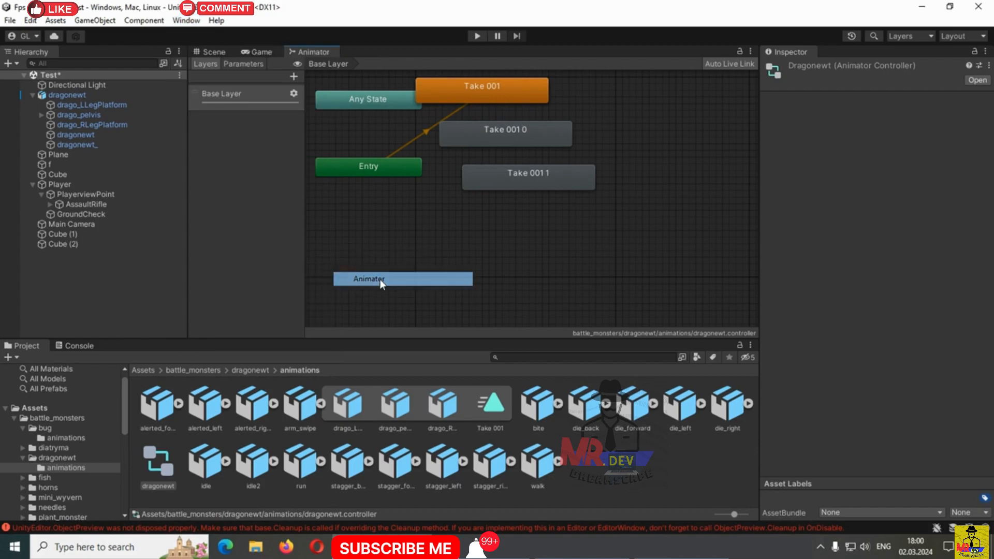
{"action": "left_click", "coordinate": [54, 95]}
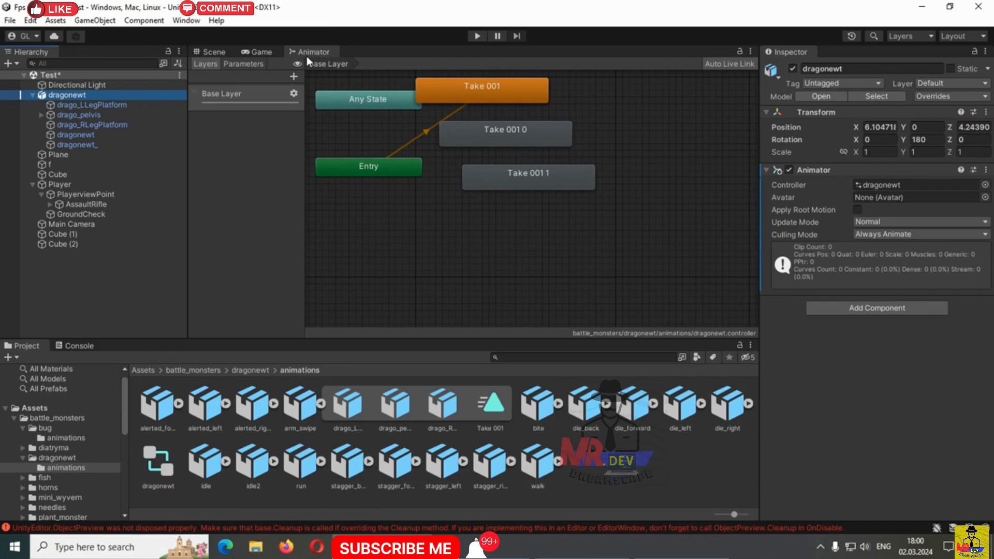
{"action": "left_click_drag", "start_coordinate": [303, 51], "coordinate": [672, 139]}
{"action": "left_click_drag", "start_coordinate": [599, 53], "coordinate": [283, 52]}
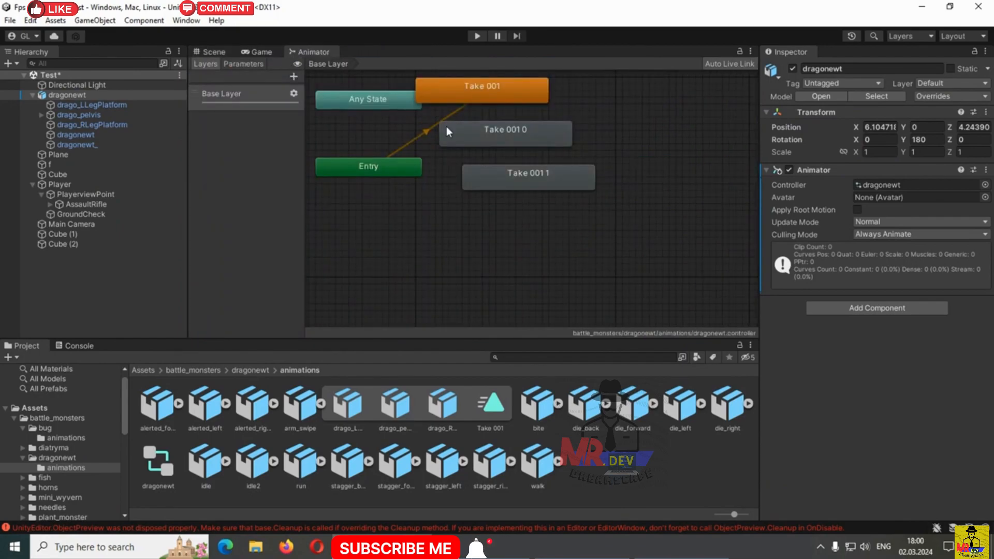
- Spread out the Take 001, Take 001 0 and Take 001 1 states in the Base Layer so none overlap
{"action": "left_click_drag", "start_coordinate": [493, 98], "coordinate": [562, 200]}
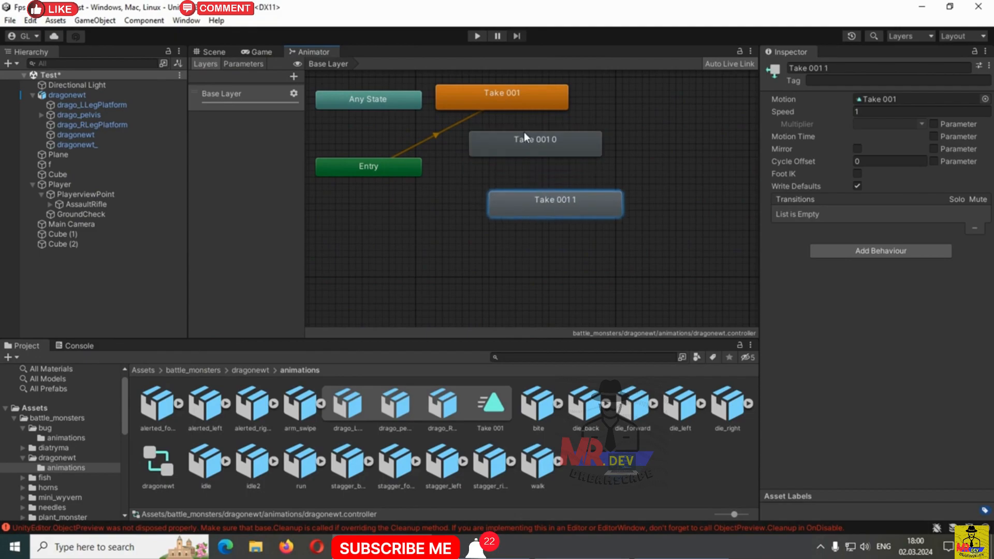
{"action": "left_click_drag", "start_coordinate": [520, 133], "coordinate": [551, 161]}
{"action": "scroll", "coordinate": [541, 141], "scroll_direction": "up", "scroll_amount": 3}
{"action": "scroll", "coordinate": [541, 142], "scroll_direction": "down", "scroll_amount": 3}
{"action": "scroll", "coordinate": [532, 128], "scroll_direction": "up", "scroll_amount": 4}
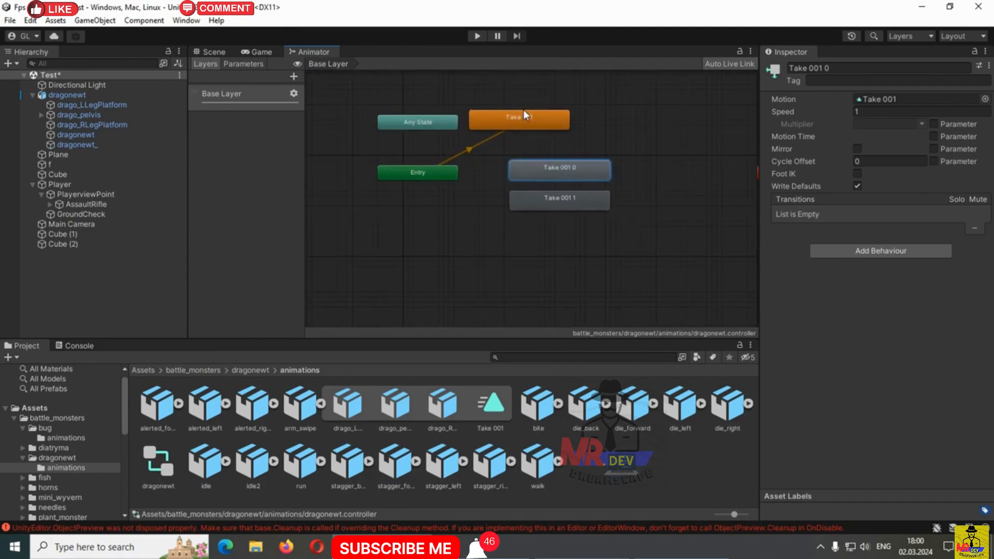
- Rename the default Take 001 state to Idle
{"action": "left_click", "coordinate": [520, 117]}
{"action": "left_click", "coordinate": [845, 66]}
{"action": "type", "text": "Idle"}
{"action": "left_click", "coordinate": [259, 285]}
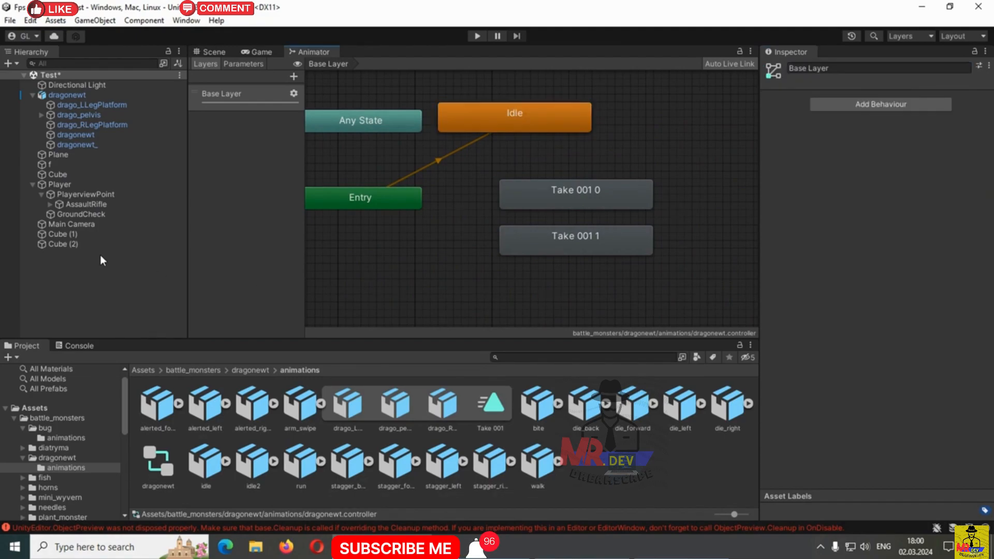
- Rename the Take 001 0 state in the Base Layer as Run
{"action": "left_click", "coordinate": [546, 195]}
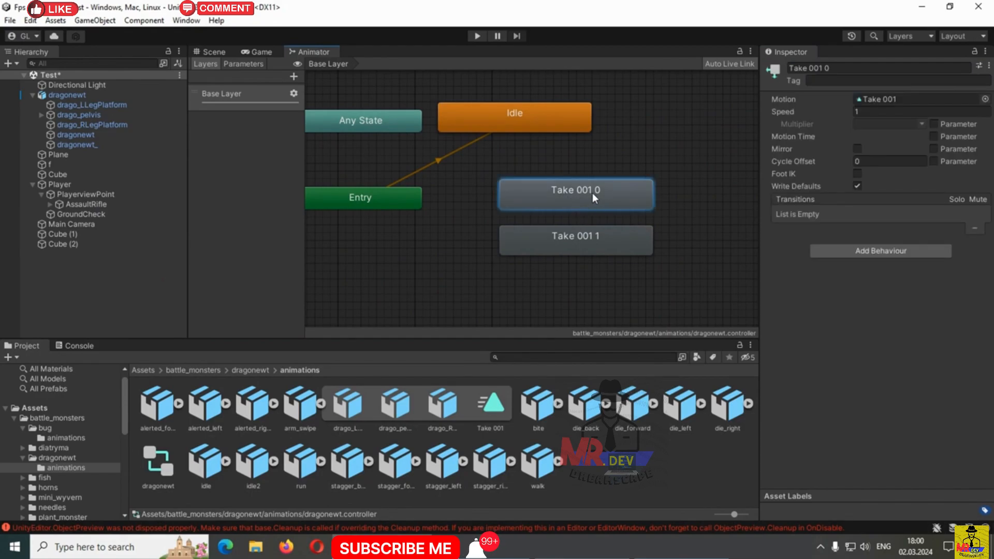
{"action": "left_click", "coordinate": [816, 68]}
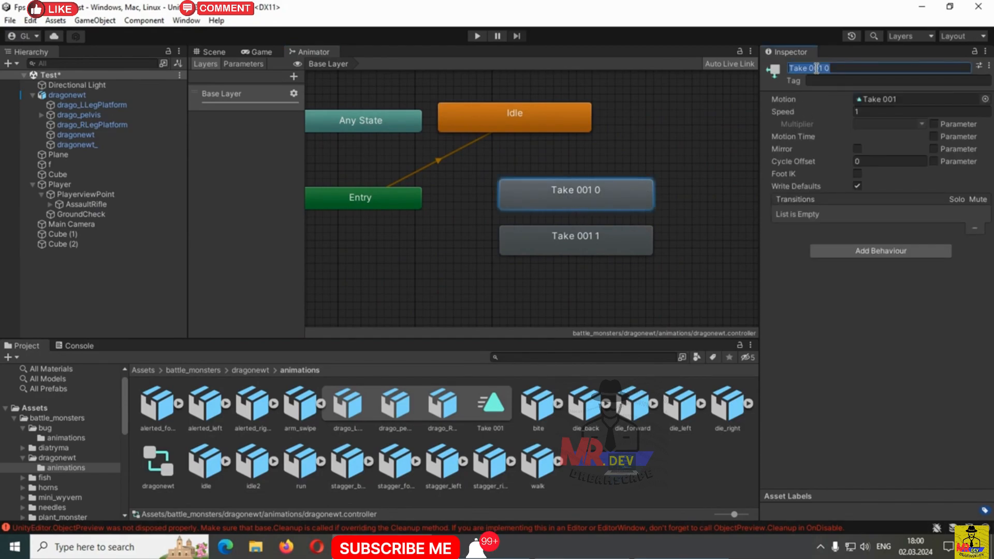
{"action": "type", "text": "Run"}
{"action": "left_click", "coordinate": [116, 283]}
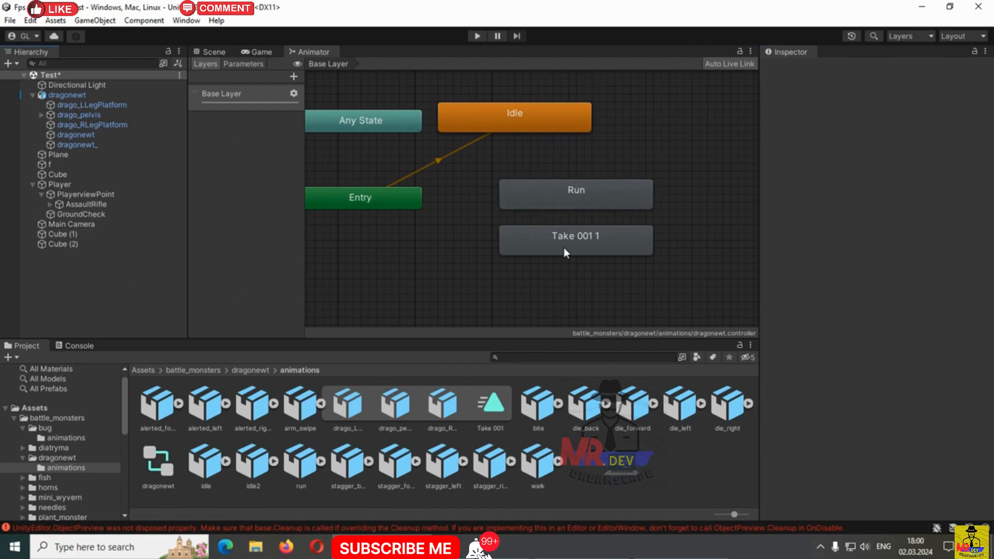
- Rename the Take 001 1 state in the Base Layer as Attack
{"action": "left_click", "coordinate": [598, 244]}
{"action": "left_click", "coordinate": [834, 68]}
{"action": "type", "text": "A"}
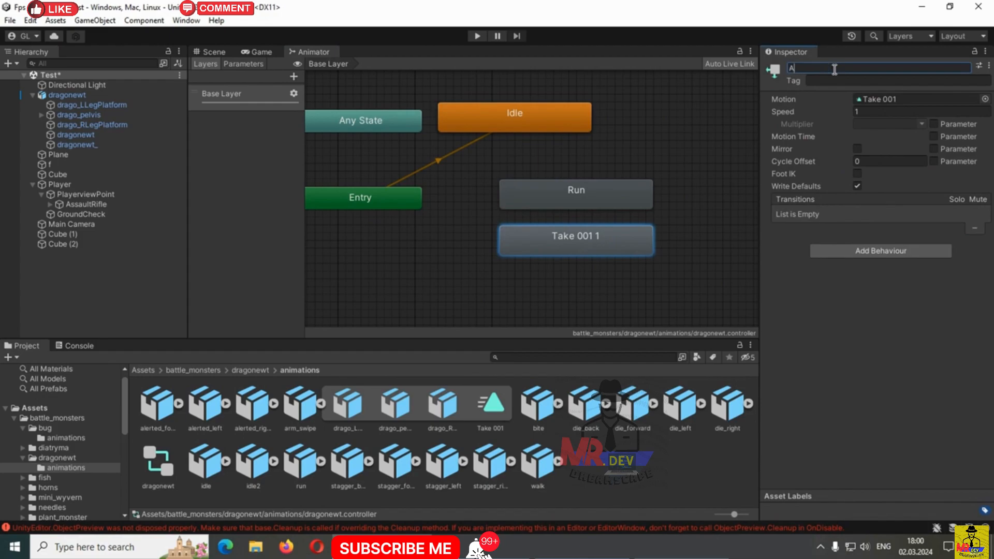
{"action": "type", "text": "ttack"}
{"action": "left_click", "coordinate": [111, 330]}
- Rearrange the Idle, Run and Attack states in the Base Layer graph, placing Attack well below Run
{"action": "left_click_drag", "start_coordinate": [579, 253], "coordinate": [587, 326]}
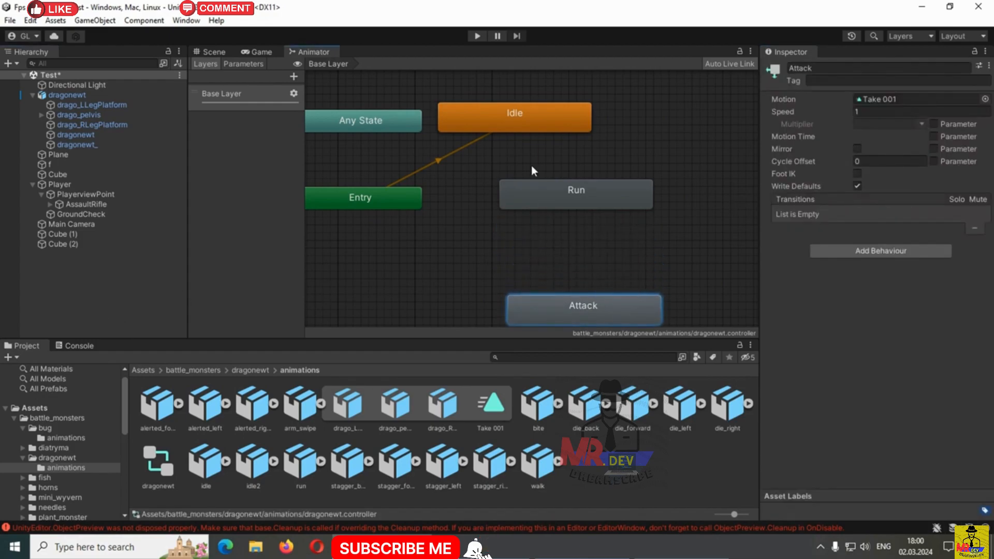
{"action": "scroll", "coordinate": [531, 167], "scroll_direction": "down", "scroll_amount": 3}
{"action": "left_click", "coordinate": [533, 181]}
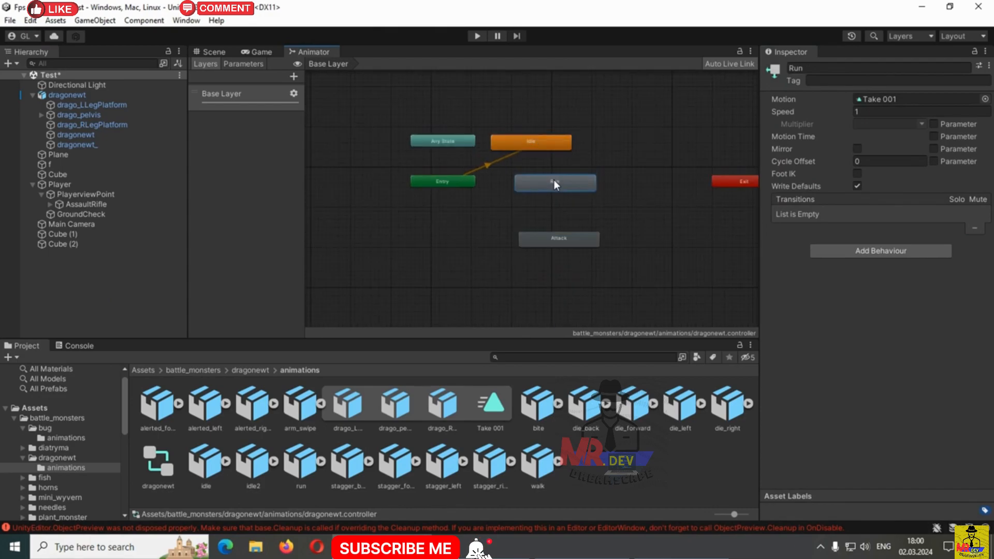
{"action": "left_click_drag", "start_coordinate": [535, 147], "coordinate": [540, 148]}
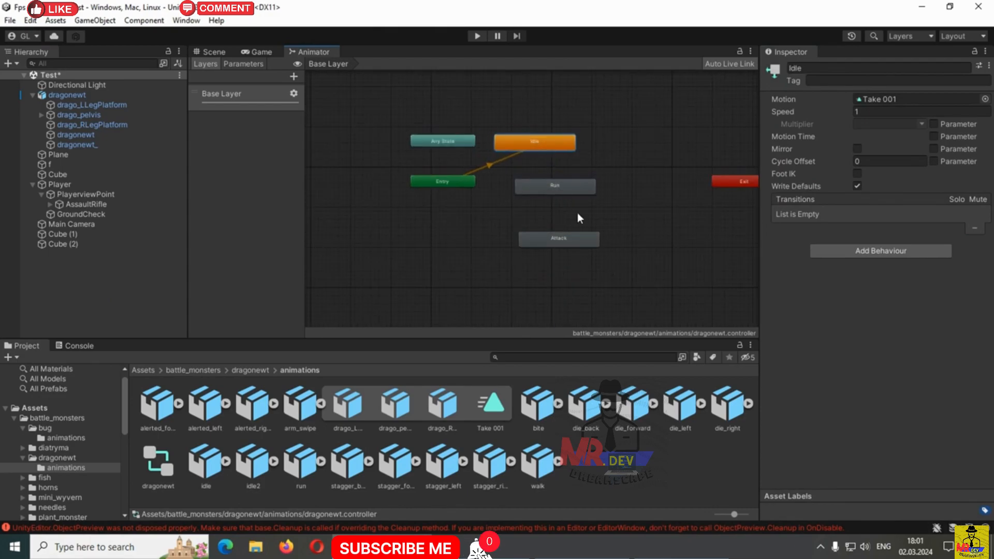
{"action": "left_click_drag", "start_coordinate": [546, 245], "coordinate": [542, 271]}
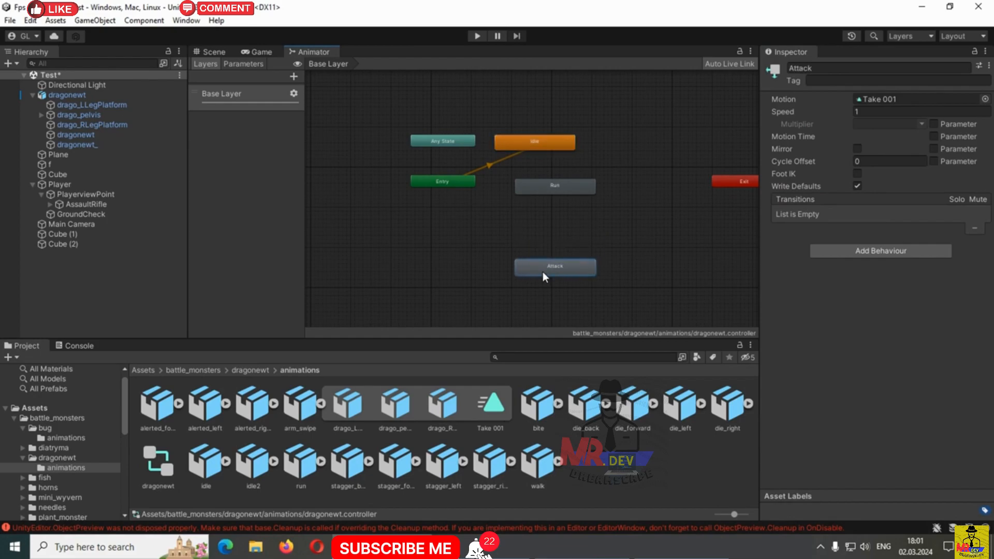
{"action": "scroll", "coordinate": [533, 126], "scroll_direction": "up", "scroll_amount": 3}
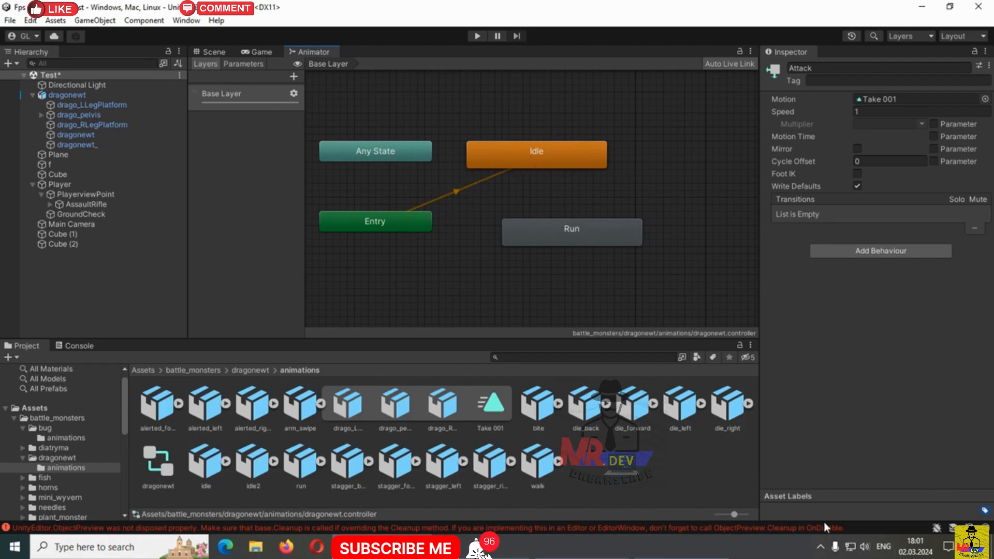
- Clear the Console messages and return to the project's animation assets
{"action": "left_click", "coordinate": [78, 345]}
{"action": "left_click", "coordinate": [19, 359]}
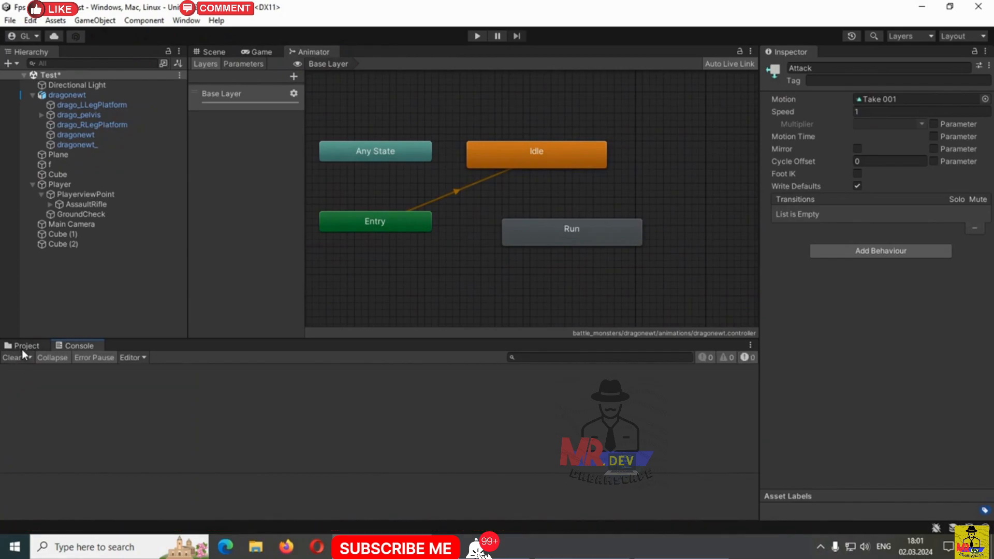
{"action": "left_click", "coordinate": [22, 348]}
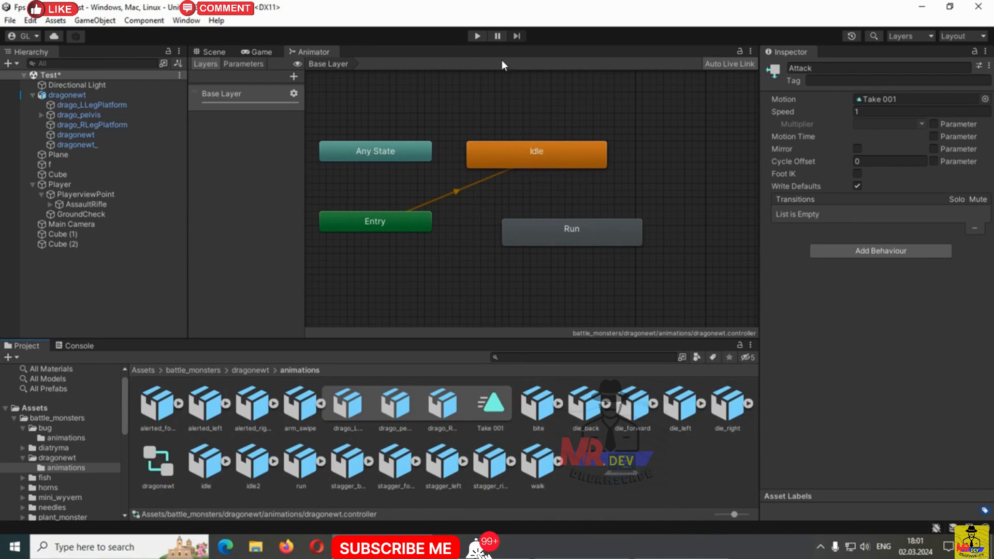
- Play-test the scene to check dragonewt's Idle animation, stop it and return to the state graph
{"action": "left_click", "coordinate": [476, 36]}
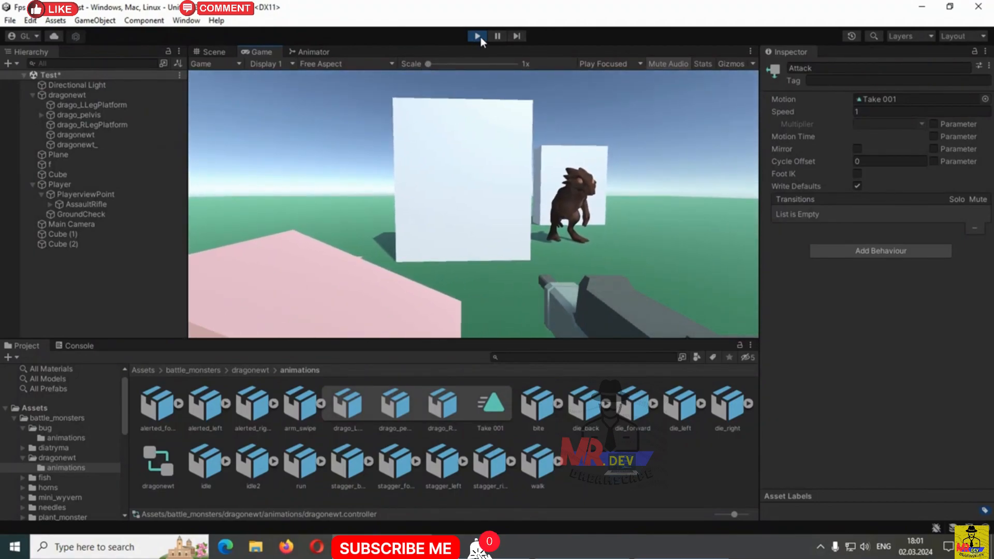
{"action": "left_click", "coordinate": [478, 36]}
{"action": "left_click", "coordinate": [309, 52]}
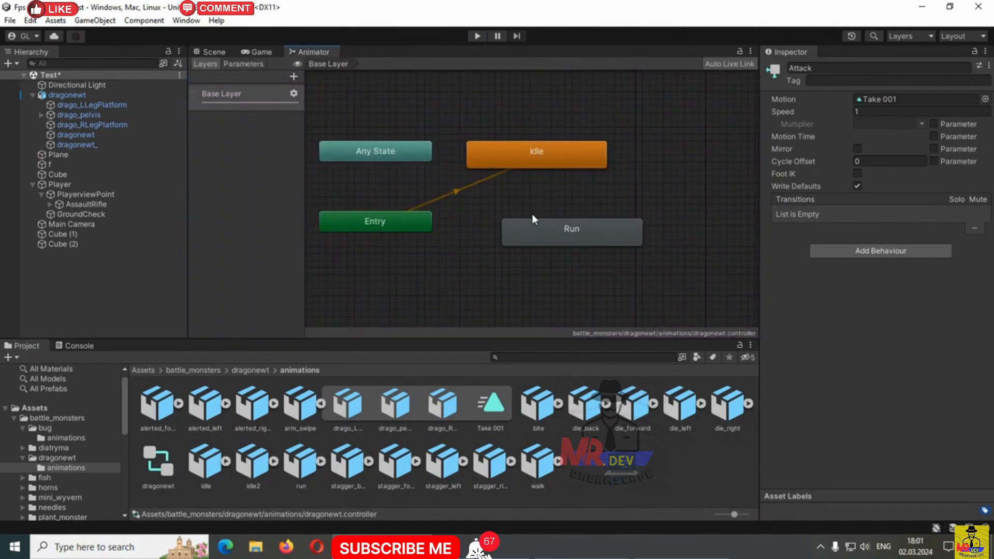
- Make the Run state the layer's default state
{"action": "left_click", "coordinate": [552, 234]}
{"action": "right_click", "coordinate": [551, 234]}
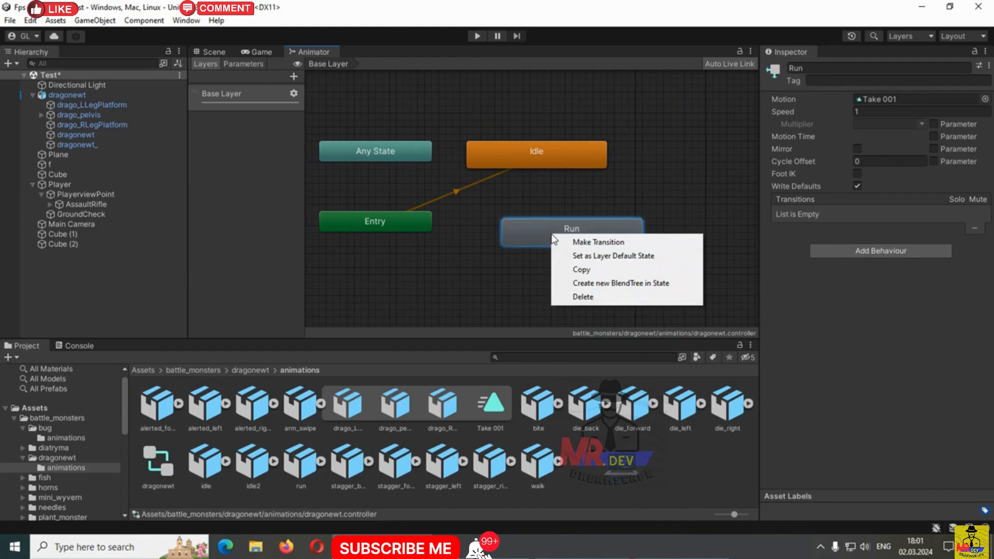
{"action": "left_click", "coordinate": [593, 259]}
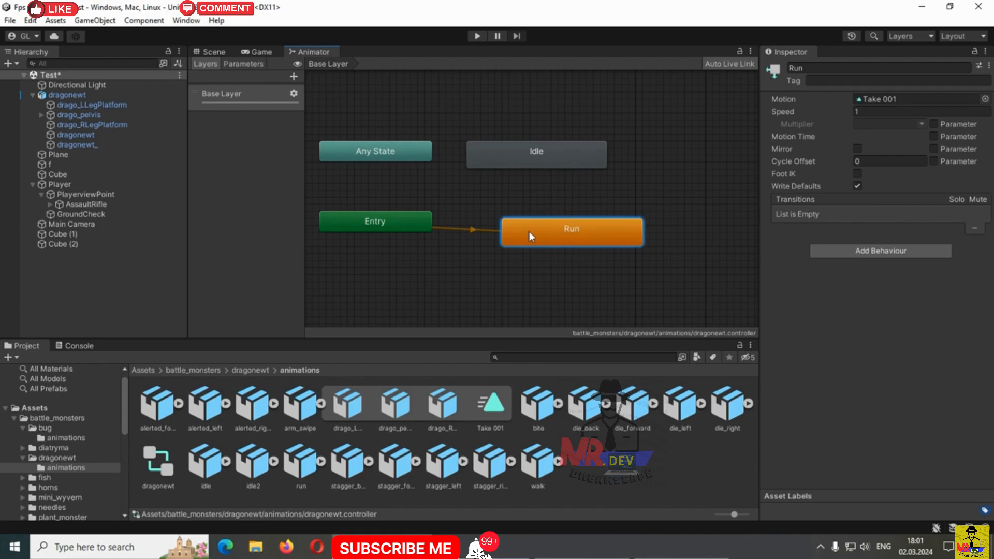
- Play-test the scene to check dragonewt's Run animation, stop it and return to the state graph
{"action": "left_click", "coordinate": [479, 34]}
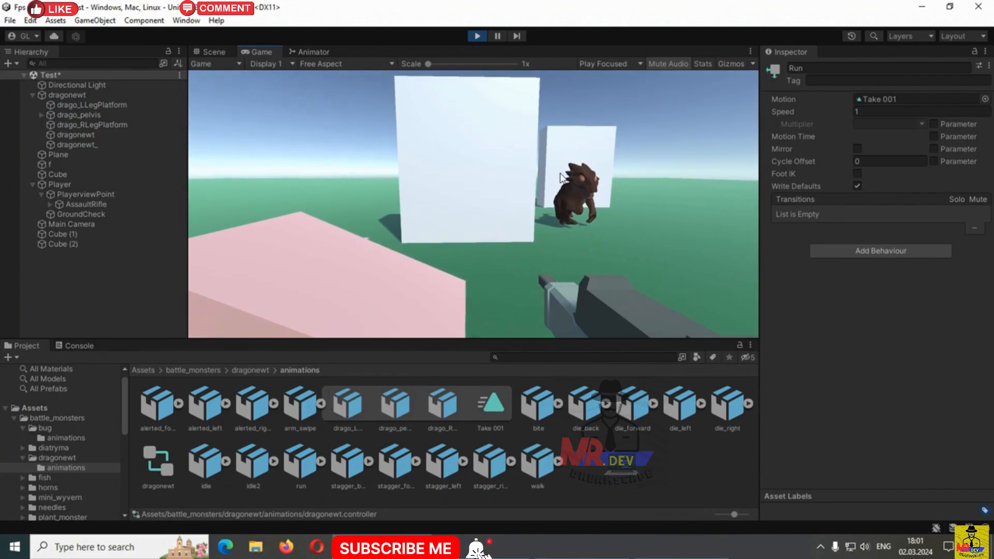
{"action": "left_click", "coordinate": [476, 35]}
{"action": "left_click", "coordinate": [310, 52]}
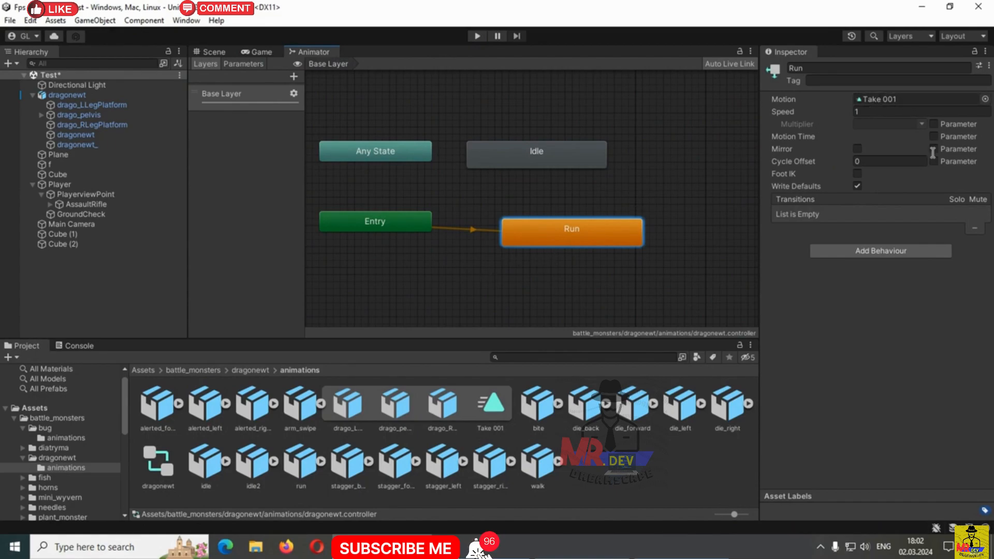
- Locate the Take 001 clip used as the Run state's motion and enable Loop Time in its import settings
{"action": "left_click", "coordinate": [886, 98]}
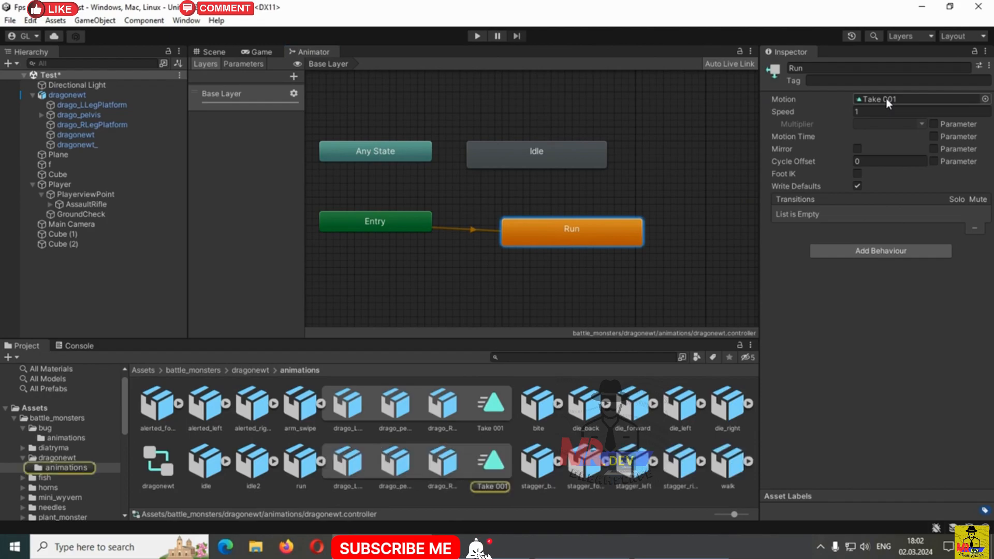
{"action": "left_click", "coordinate": [490, 463]}
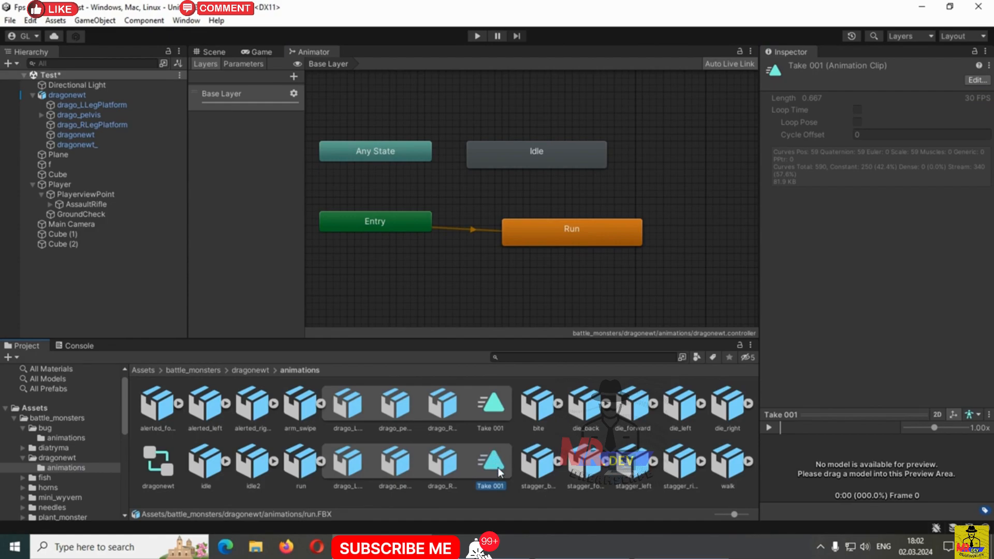
{"action": "left_click", "coordinate": [977, 80]}
{"action": "scroll", "coordinate": [834, 199], "scroll_direction": "down", "scroll_amount": 3}
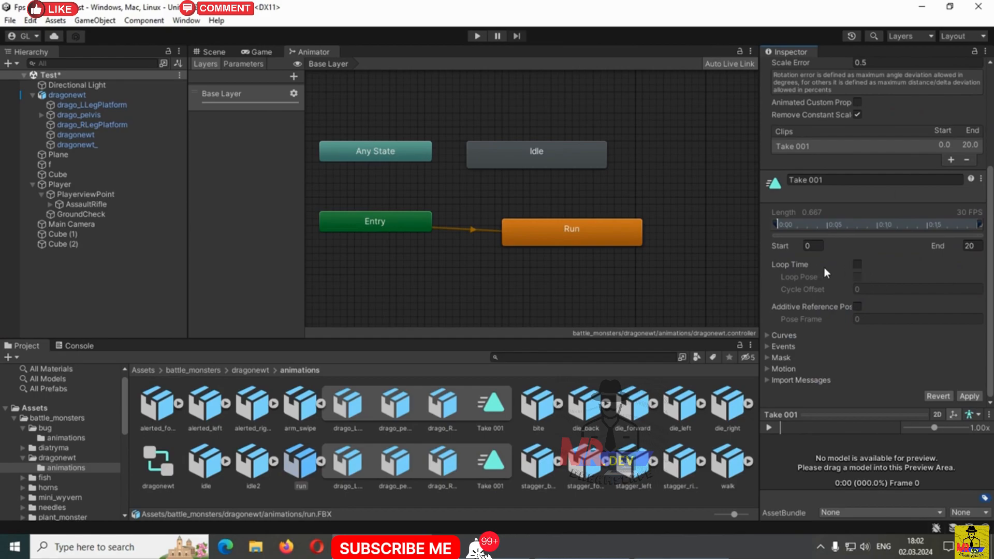
{"action": "left_click", "coordinate": [857, 265]}
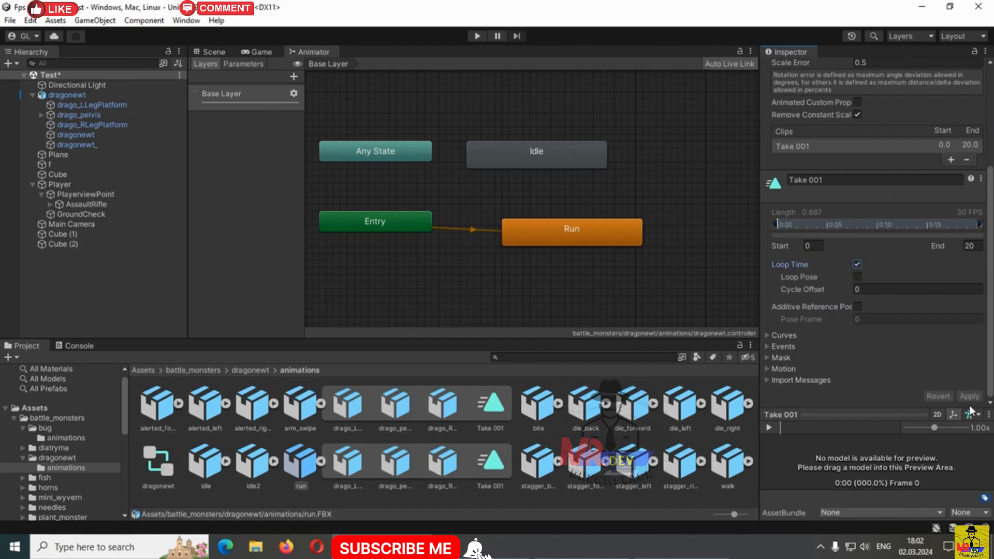